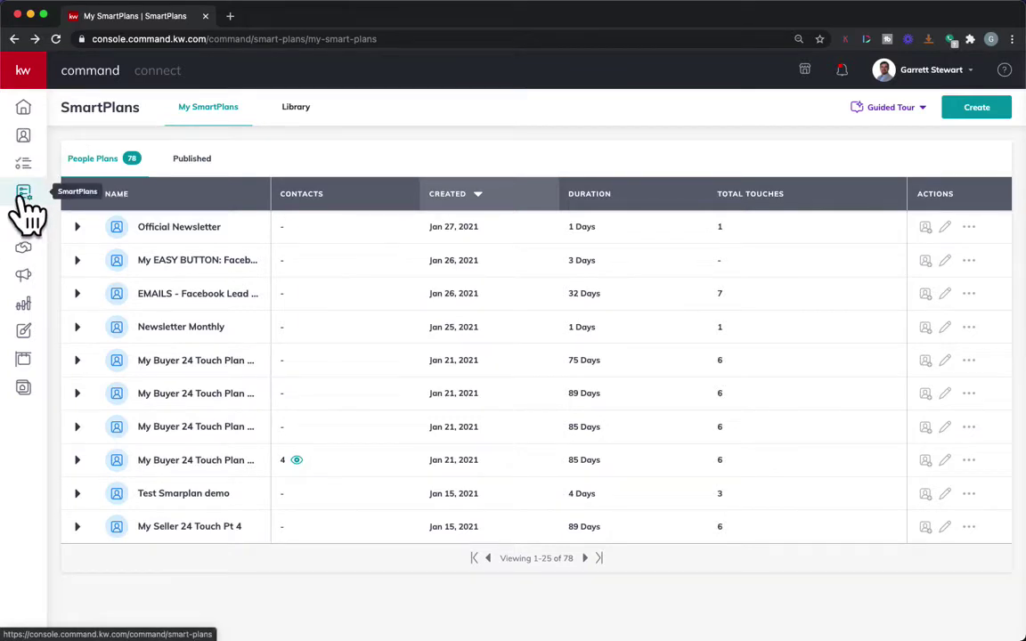
Open the SmartPlans Library and scroll to the Top Rated Buyer Education card (19 steps, 10 touches).
click(290, 118)
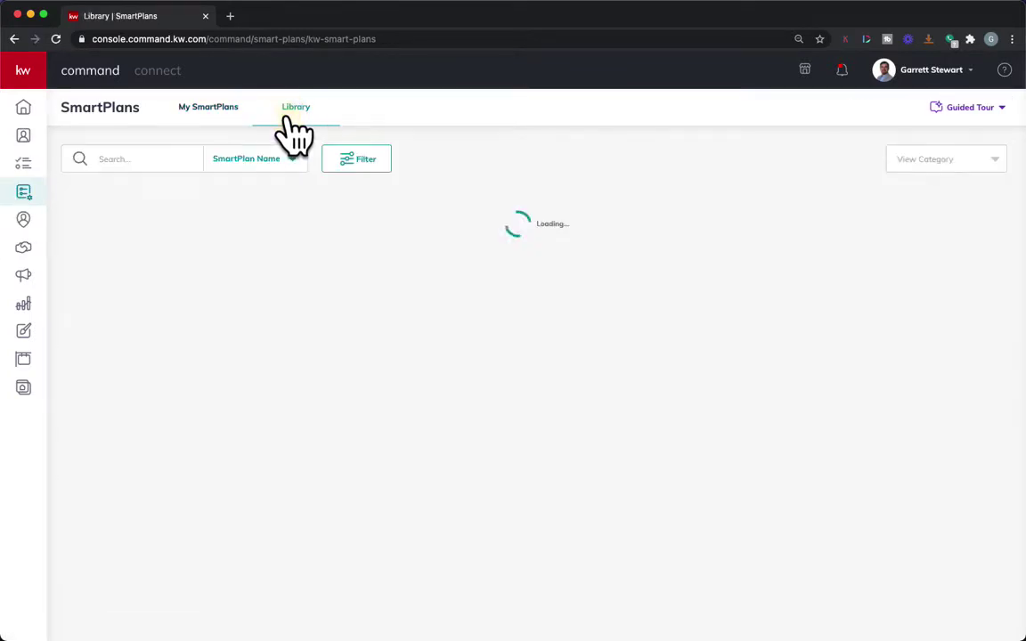
scroll(398, 337, down, 1)
scroll(398, 336, down, 5)
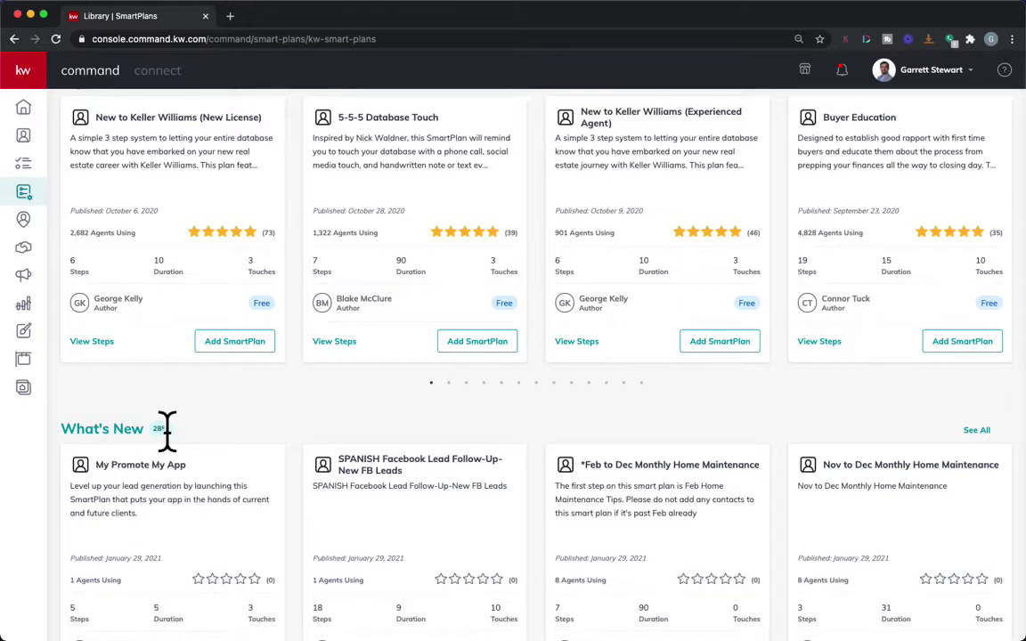
scroll(200, 436, up, 1)
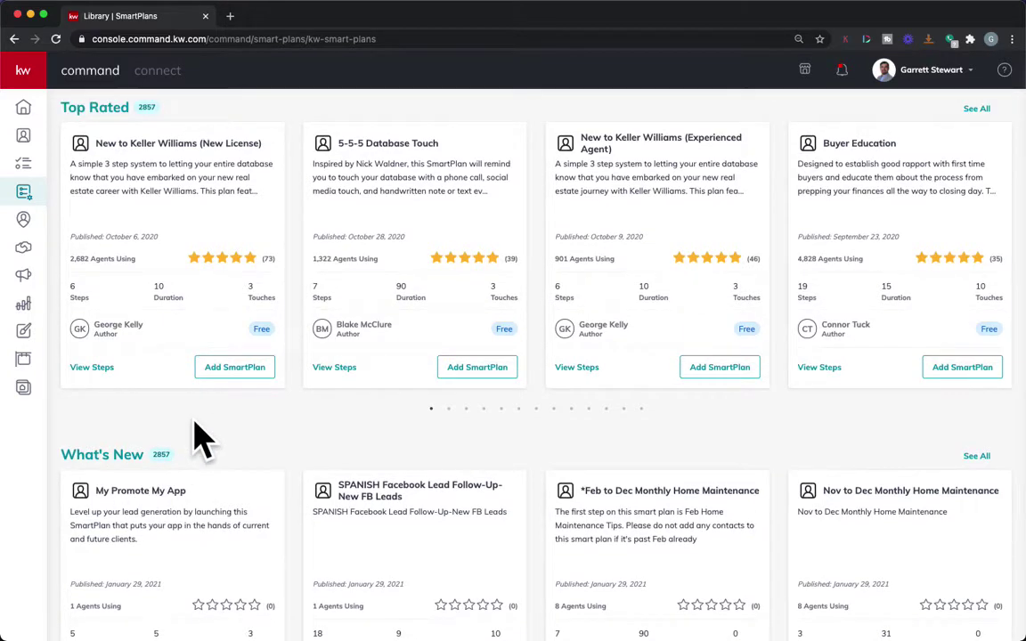
scroll(201, 437, up, 2)
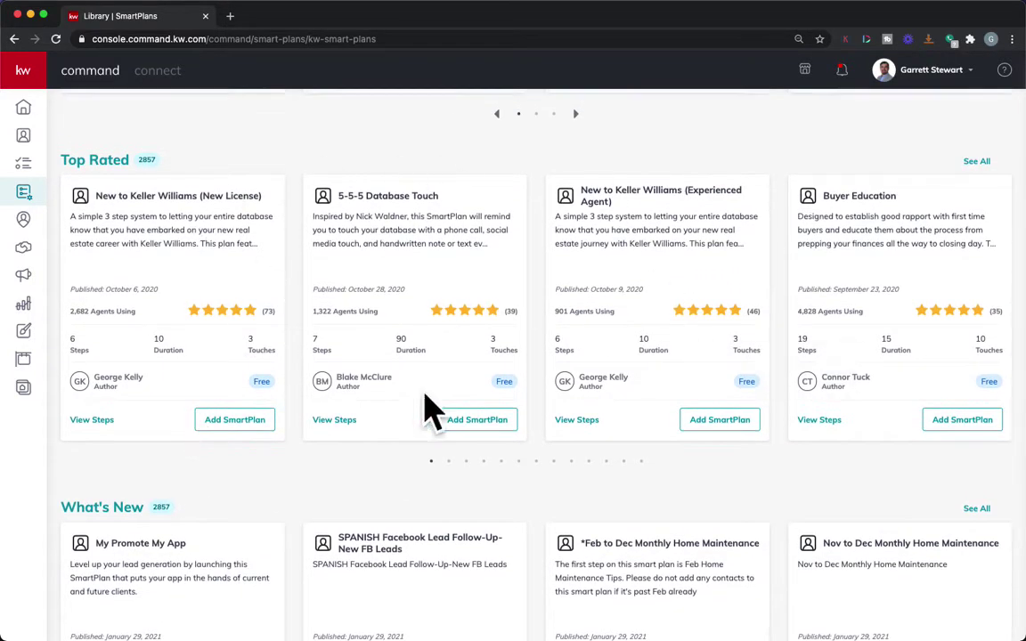
scroll(268, 214, up, 3)
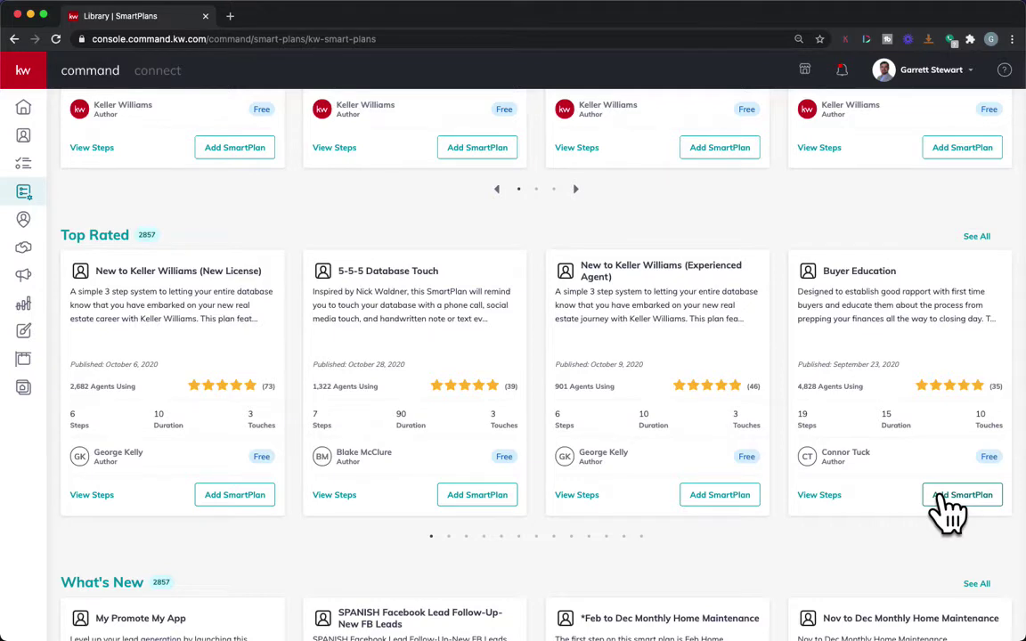
Preview the Buyer Education plan's steps and add it, bringing up the 'My Buyer Education' name prompt.
click(842, 499)
mouse_move(509, 232)
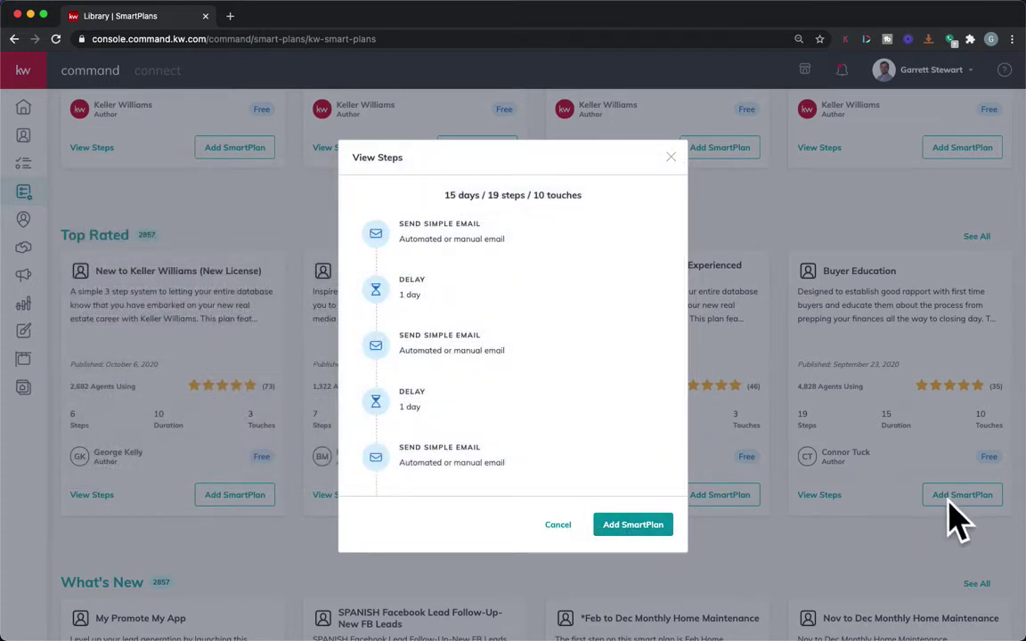
click(617, 525)
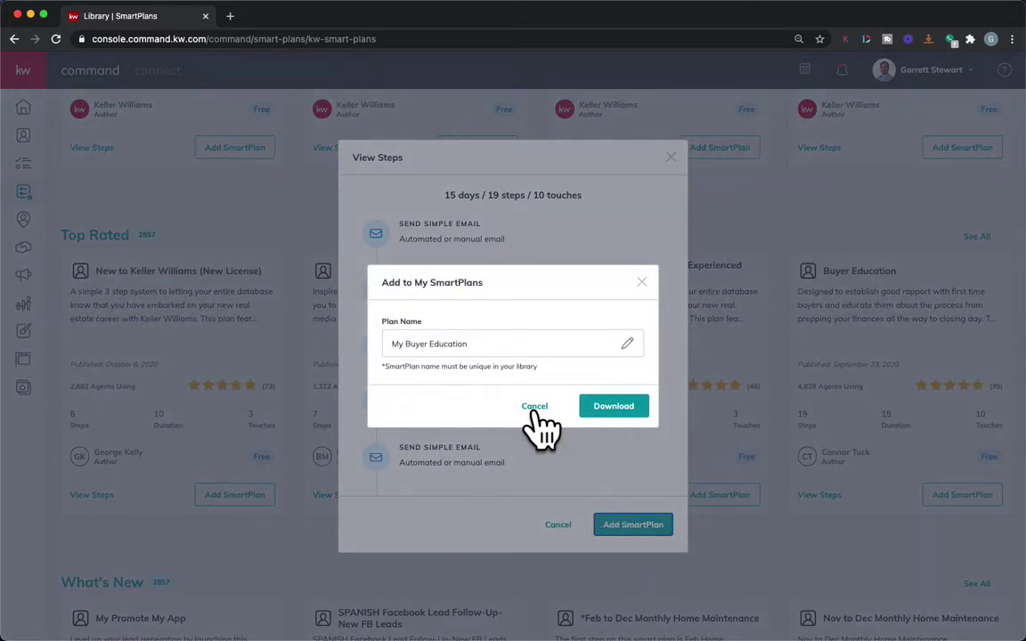
Rename the plan to 'Buyer Education Email Drip', download it, and close the steps preview.
click(401, 342)
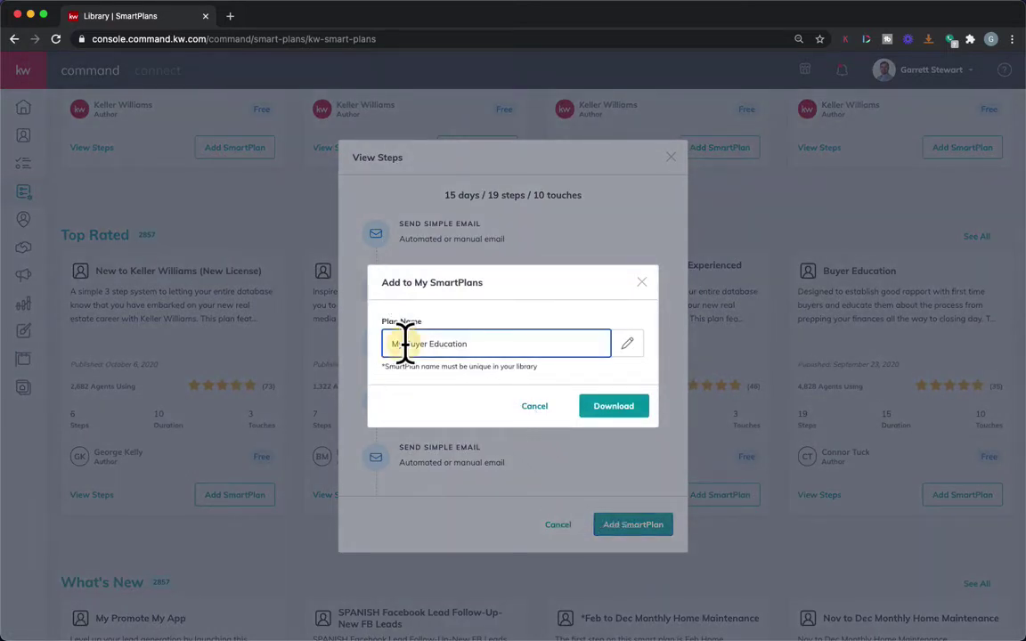
key(BackSpace)
key(BackSpace)
key(BackSpace)
text(Email Drip)
click(627, 415)
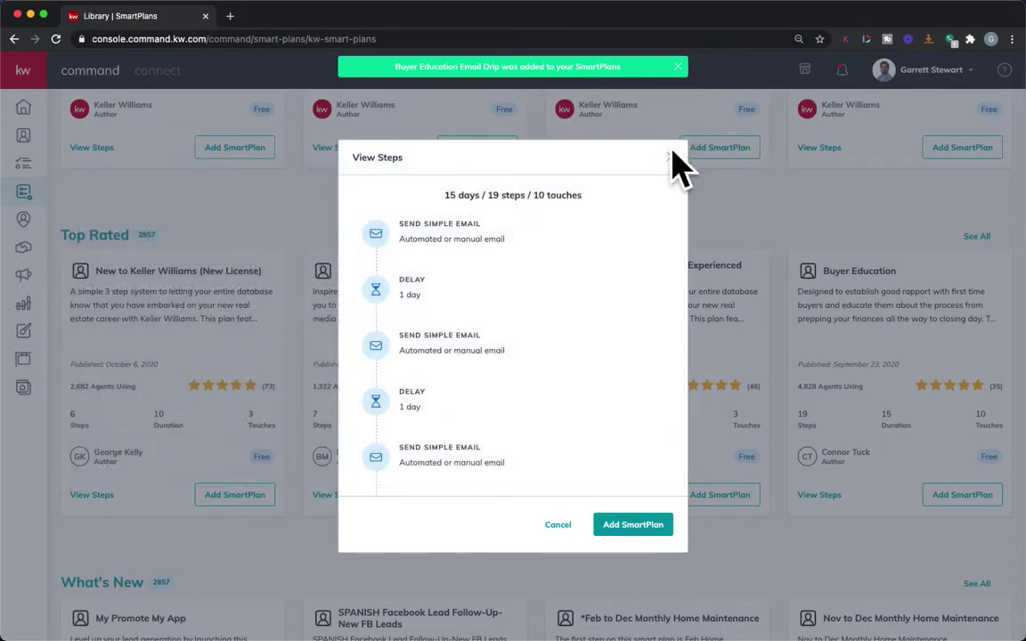
click(671, 157)
scroll(406, 221, up, 5)
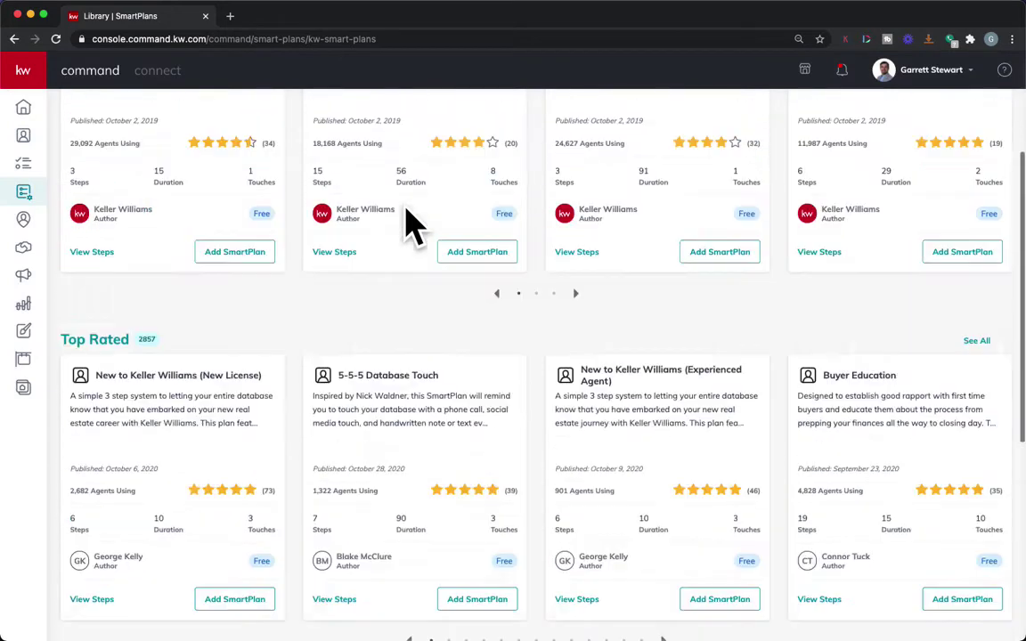
Switch to the My SmartPlans list, with Buyer Education Email Drip at the top.
click(227, 114)
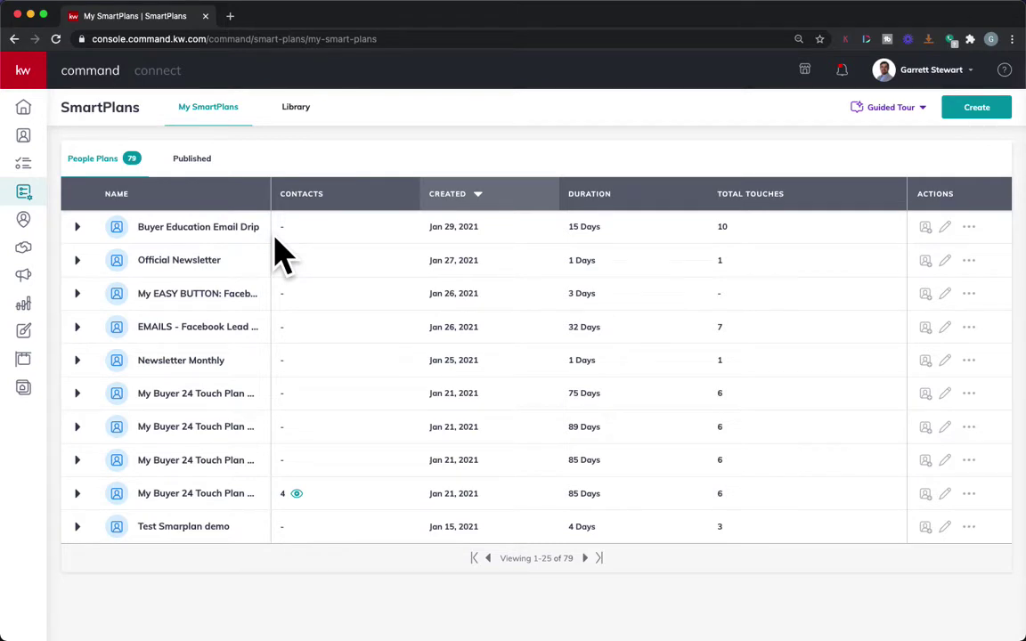
Edit Buyer Education Email Drip and review its first email's agent name, email and cell placeholders.
click(945, 227)
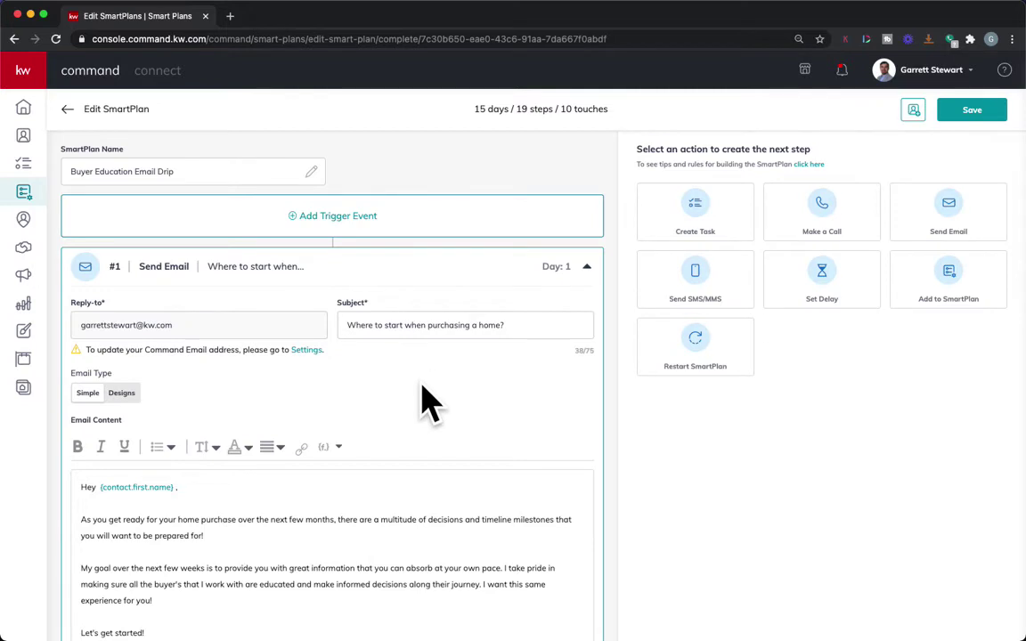
scroll(427, 403, down, 3)
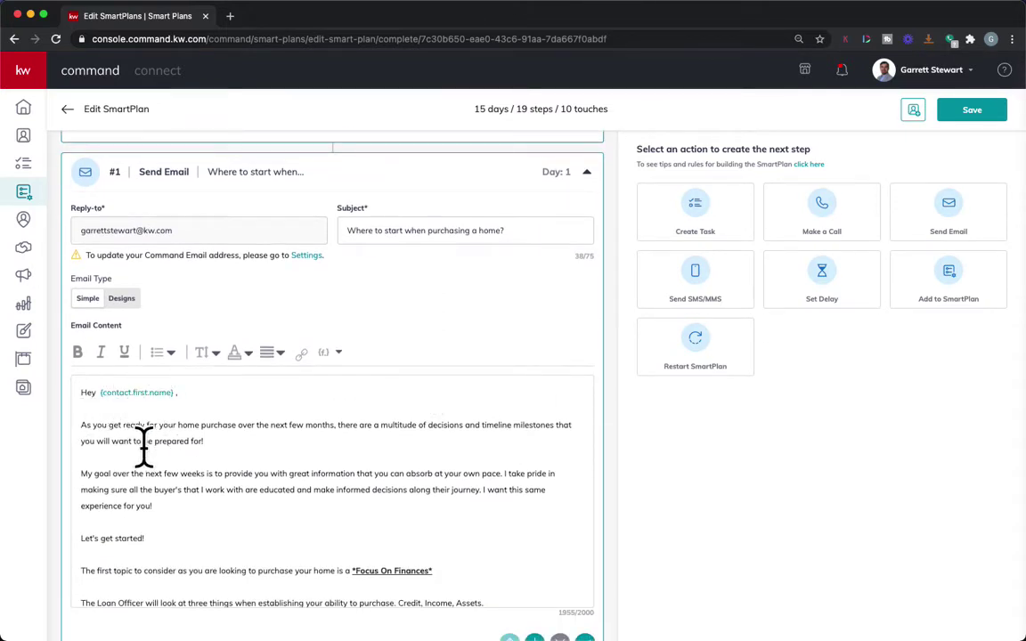
scroll(141, 446, down, 2)
scroll(401, 344, down, 1)
scroll(396, 341, down, 1)
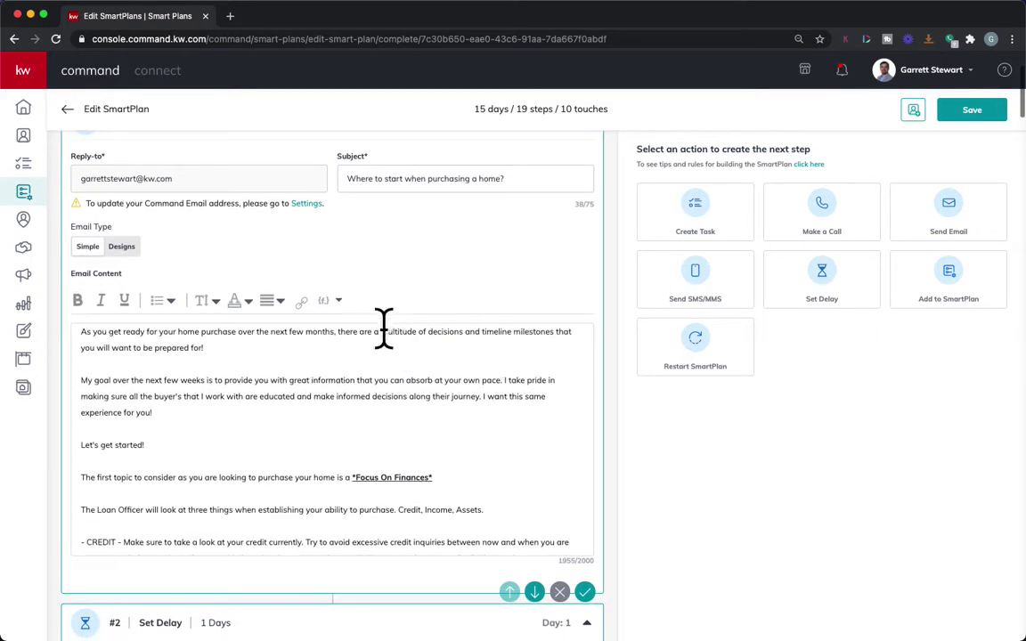
scroll(322, 408, up, 1)
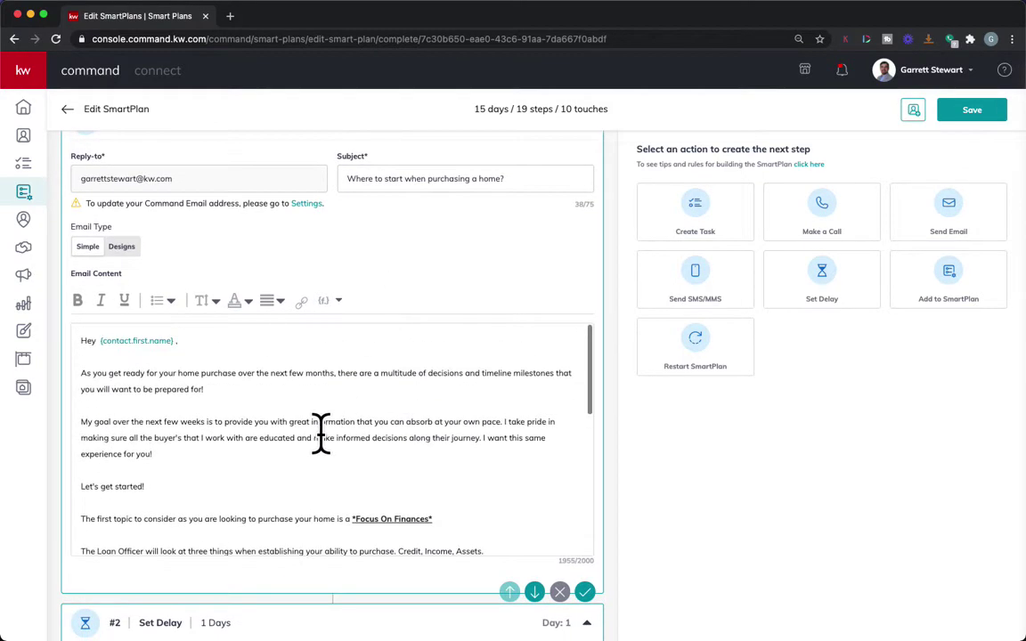
scroll(424, 298, down, 2)
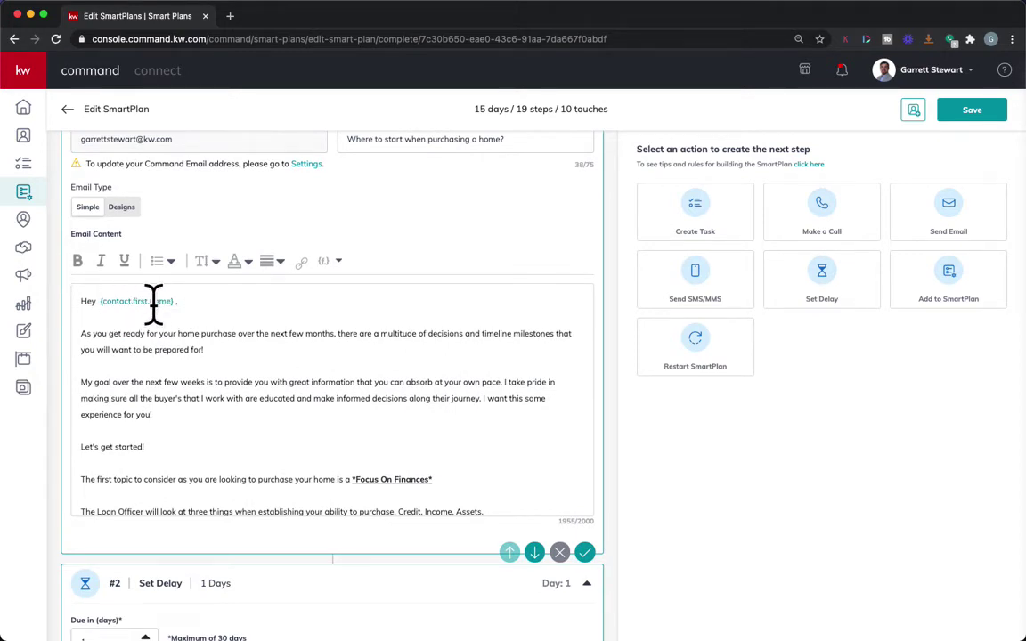
scroll(274, 419, down, 5)
scroll(274, 419, down, 3)
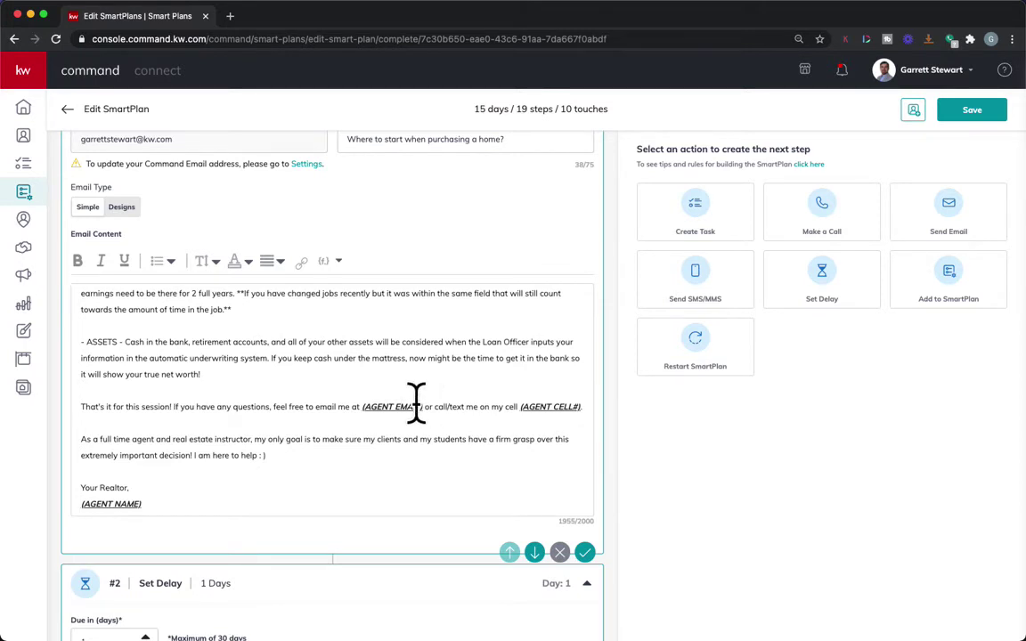
click(334, 265)
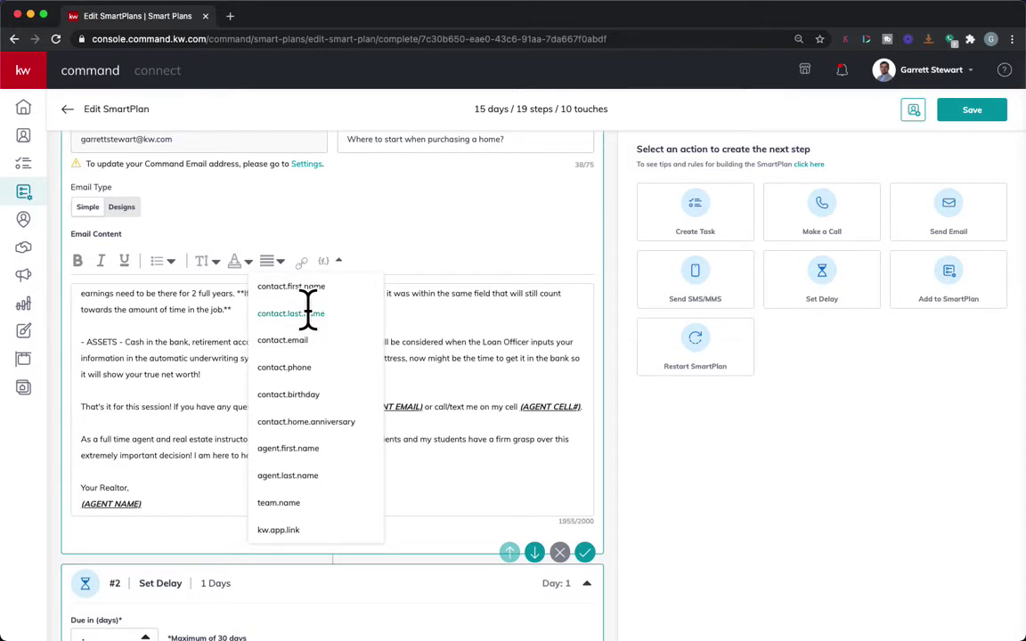
click(424, 248)
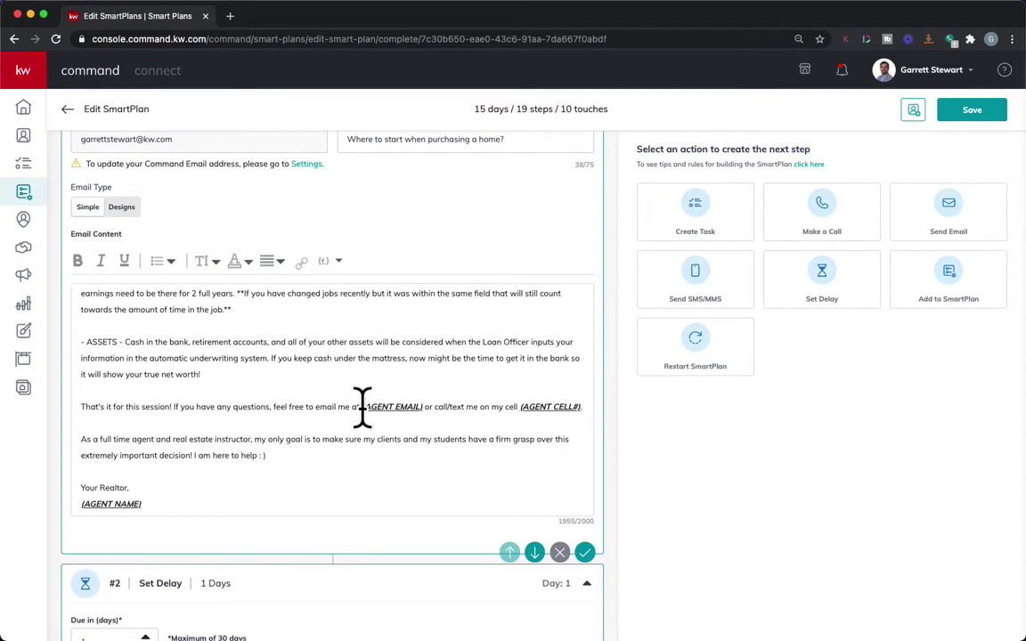
drag(361, 407, 428, 407)
click(445, 407)
scroll(428, 423, down, 1)
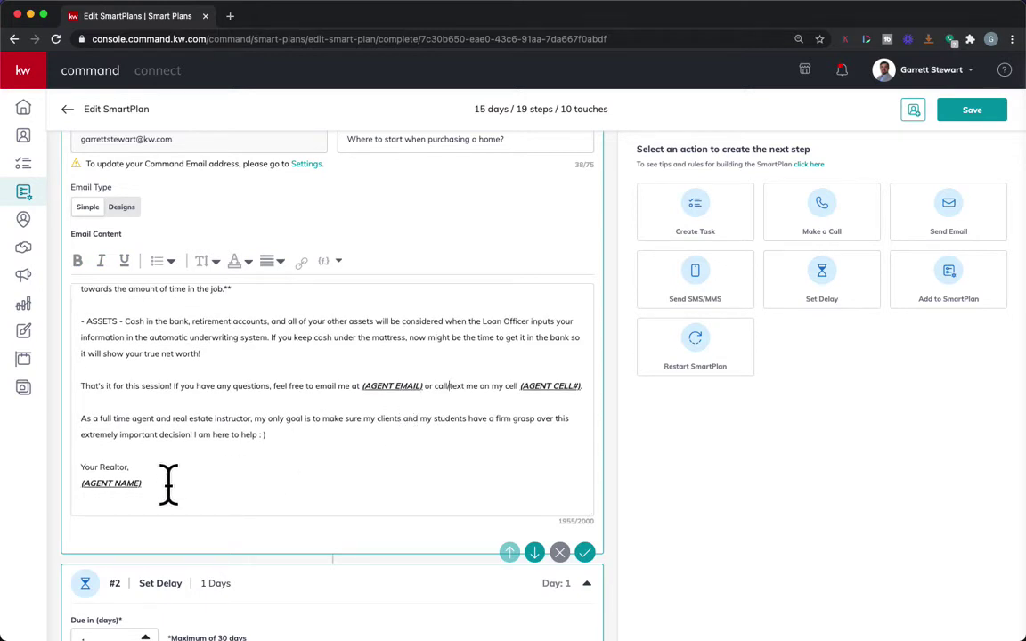
scroll(169, 485, down, 5)
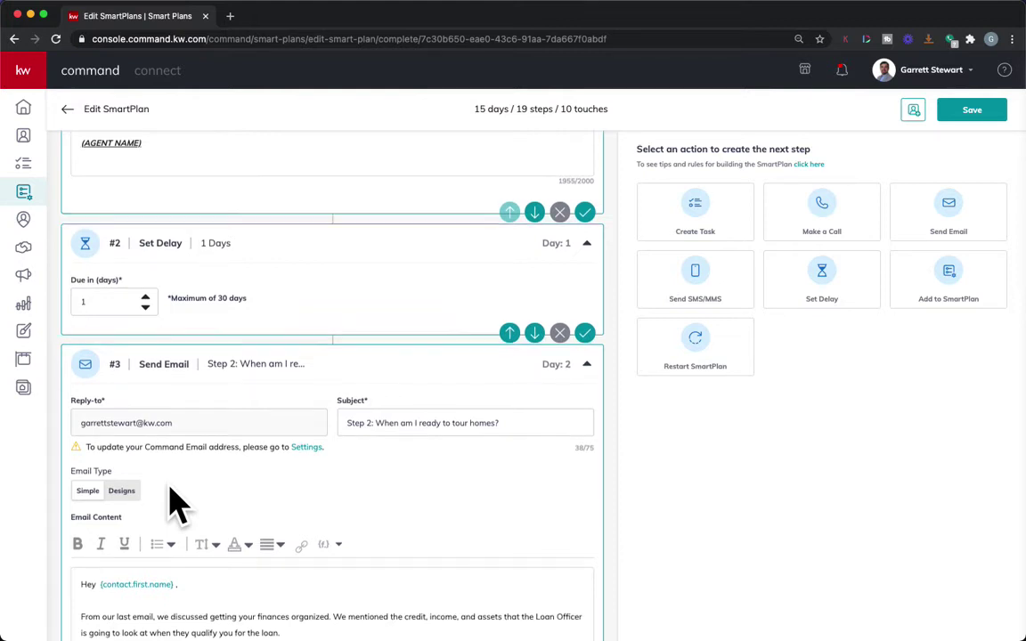
Save the Buyer Education Email Drip plan.
scroll(176, 504, up, 5)
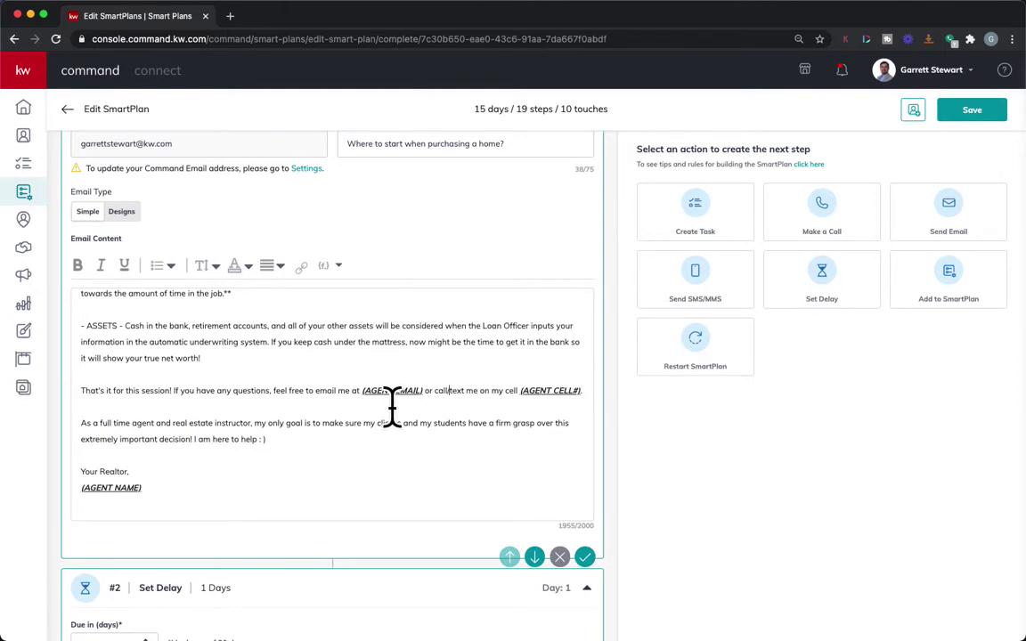
scroll(392, 407, down, 8)
scroll(393, 407, down, 10)
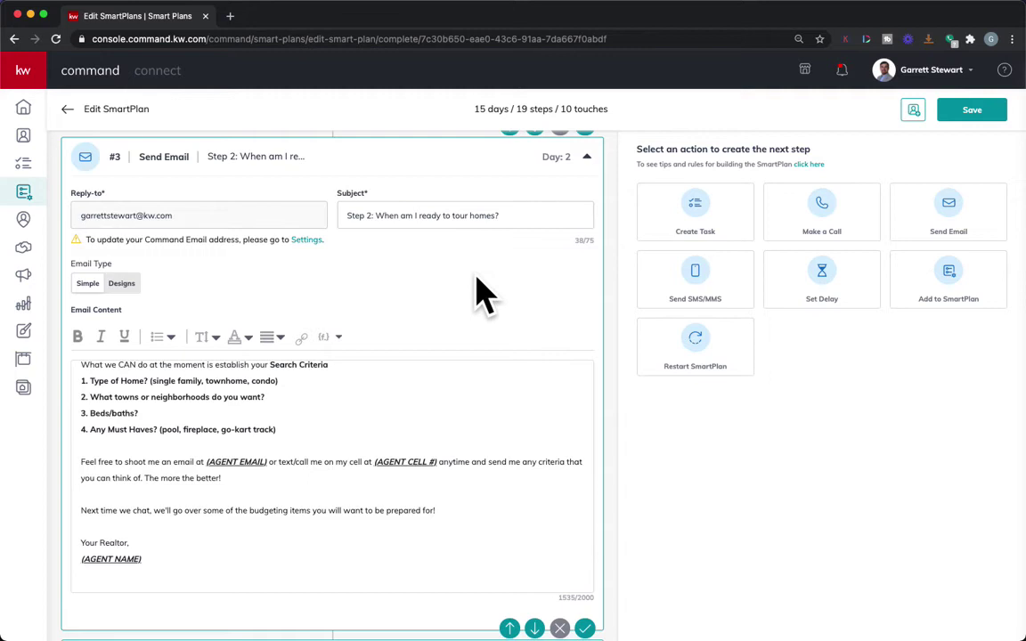
click(994, 116)
Load commandconsult.com in a new browser tab.
click(230, 16)
text(com)
key(Return)
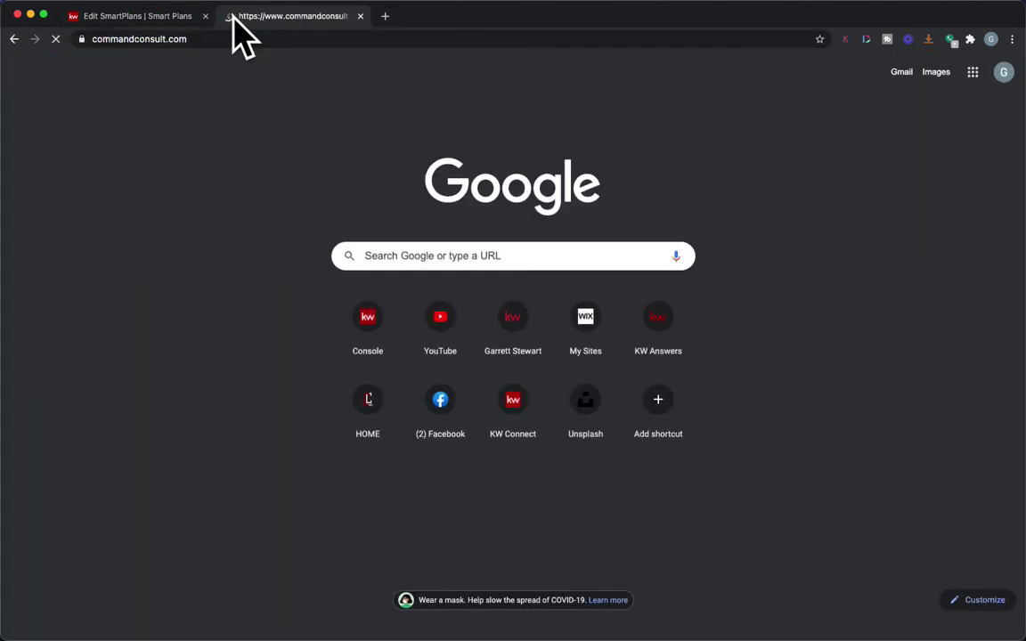